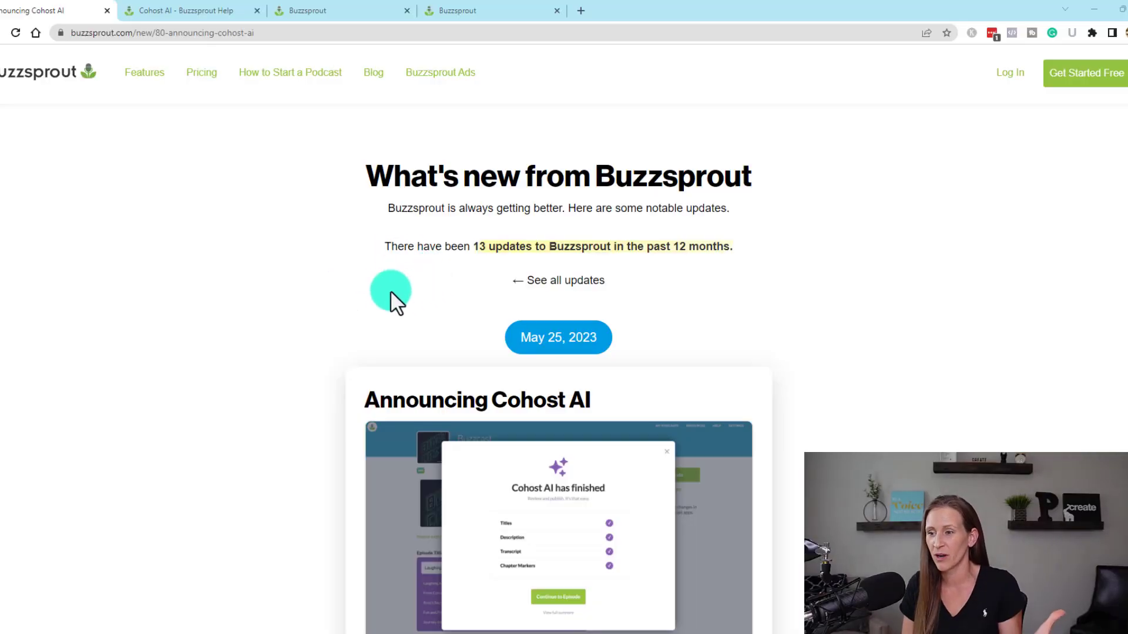
{"action": "scroll", "coordinate": [391, 292], "scroll_direction": "down", "scroll_amount": 1}
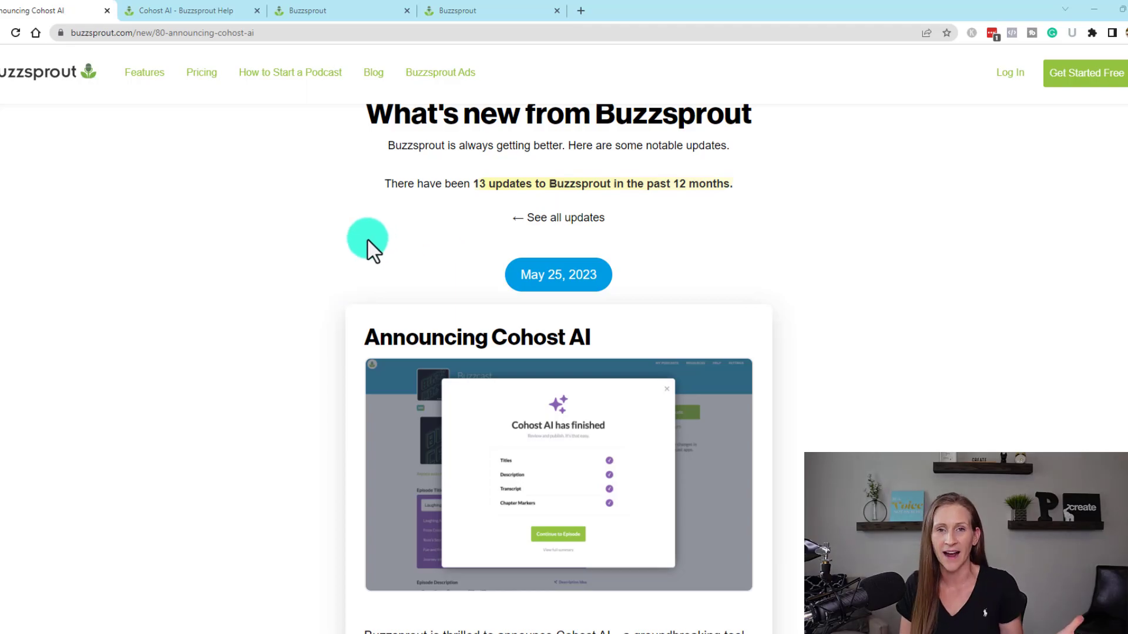
{"action": "scroll", "coordinate": [249, 251], "scroll_direction": "down", "scroll_amount": 1}
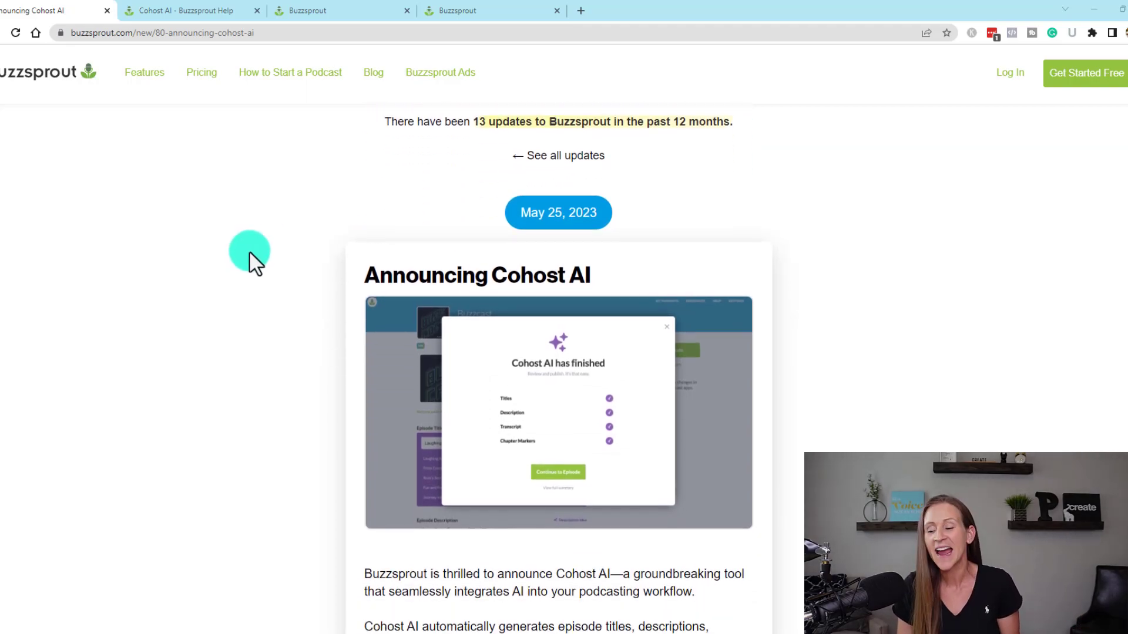
{"action": "scroll", "coordinate": [249, 253], "scroll_direction": "down", "scroll_amount": 4}
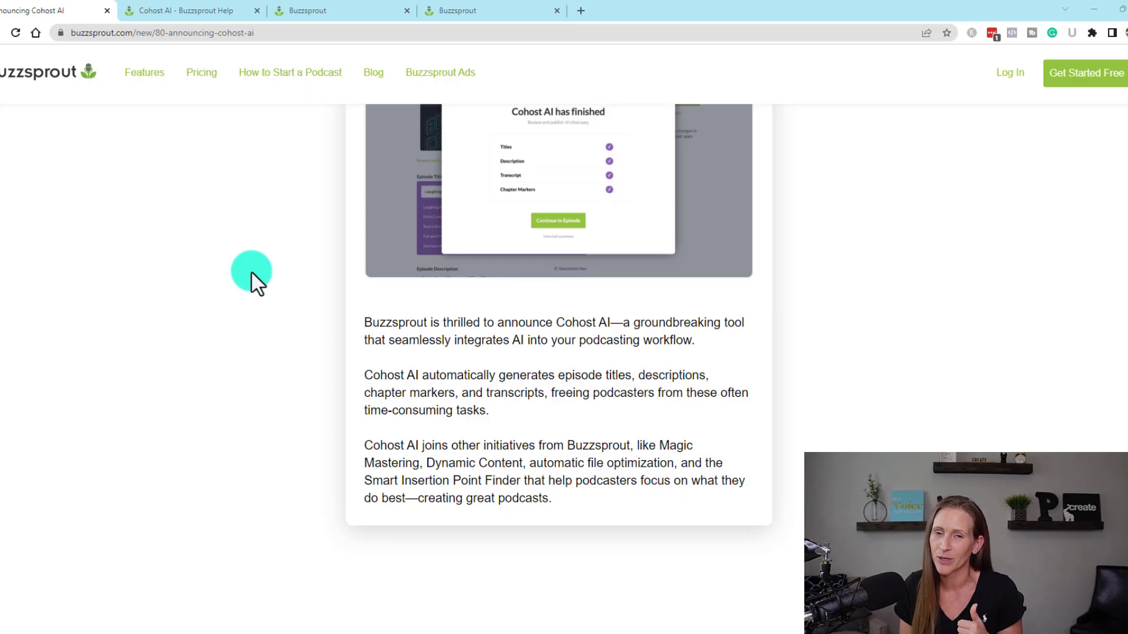
{"action": "scroll", "coordinate": [349, 242], "scroll_direction": "up", "scroll_amount": 6}
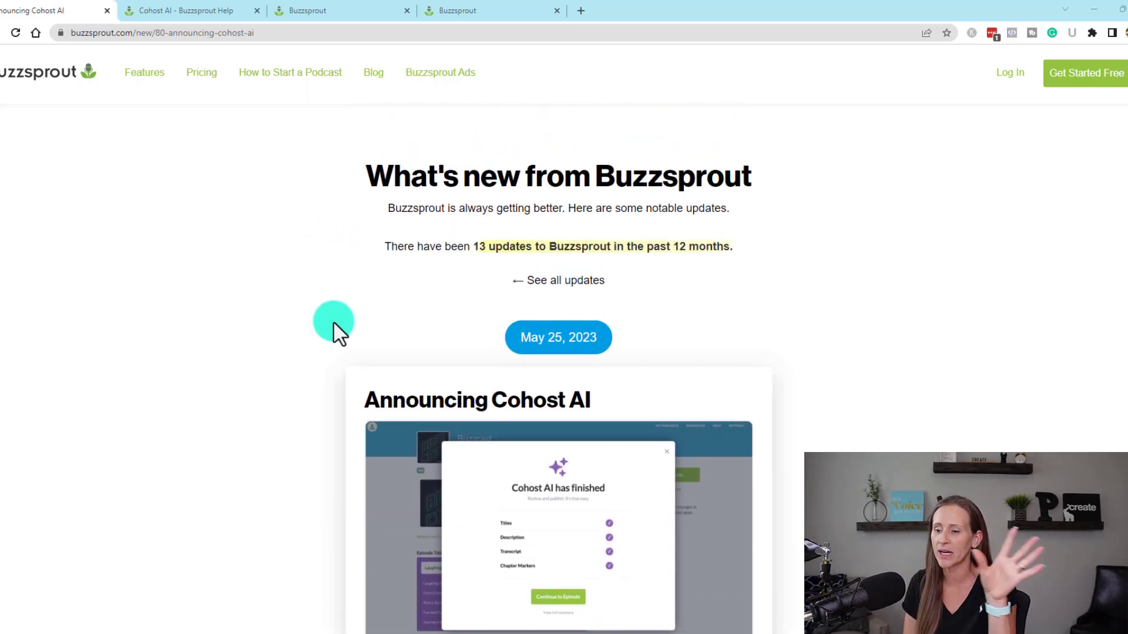
{"action": "scroll", "coordinate": [333, 322], "scroll_direction": "down", "scroll_amount": 6}
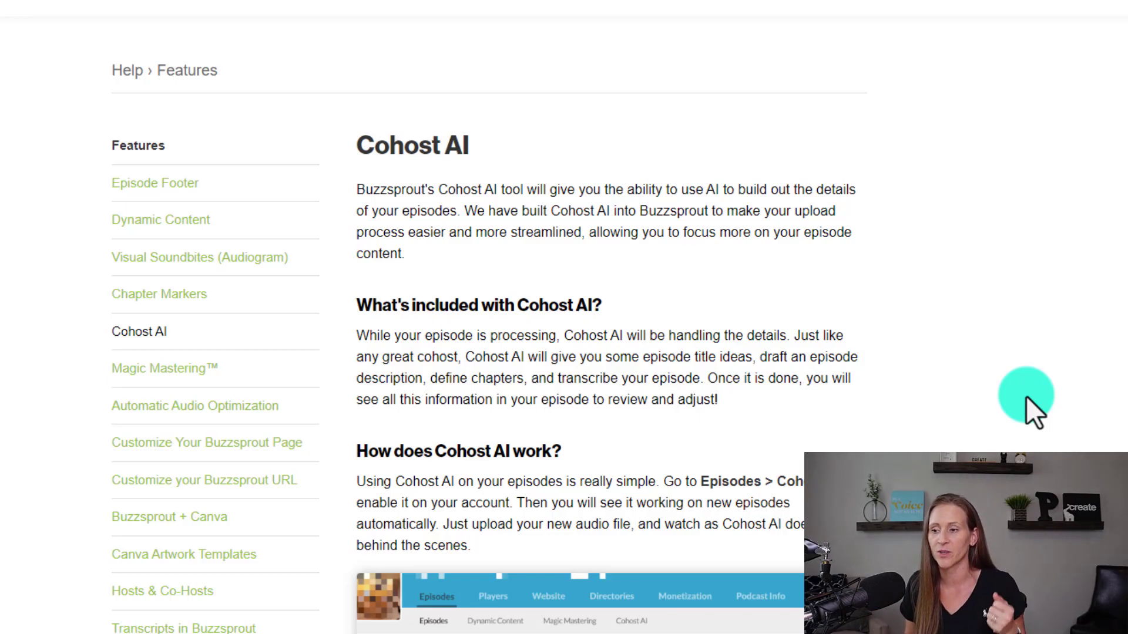
{"action": "scroll", "coordinate": [1034, 385], "scroll_direction": "down", "scroll_amount": 4}
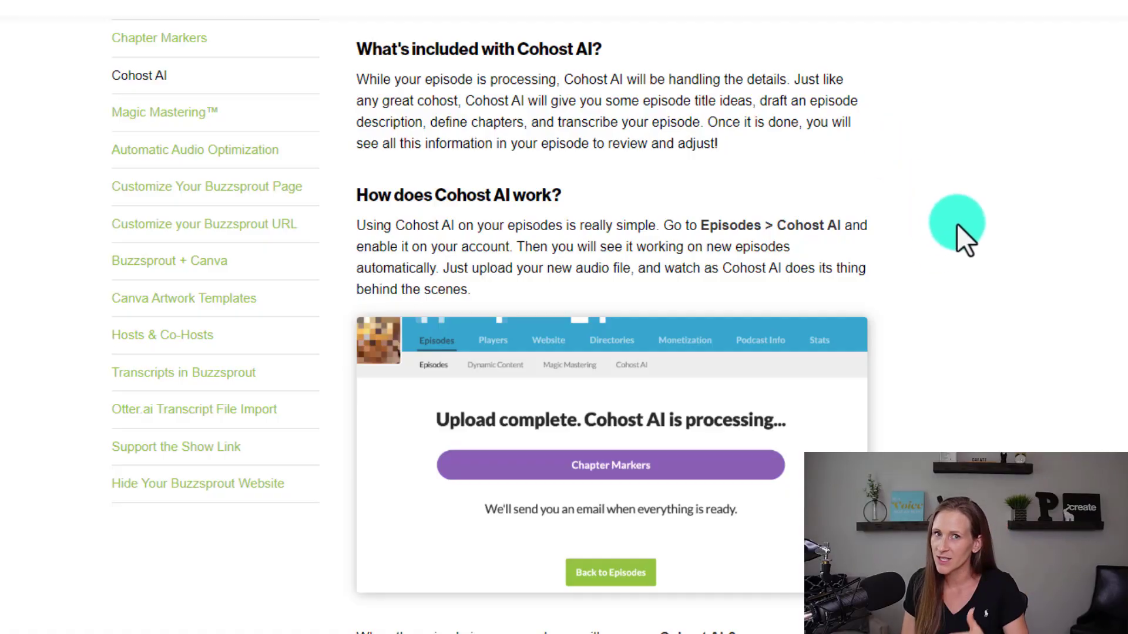
{"action": "scroll", "coordinate": [972, 258], "scroll_direction": "down", "scroll_amount": 2}
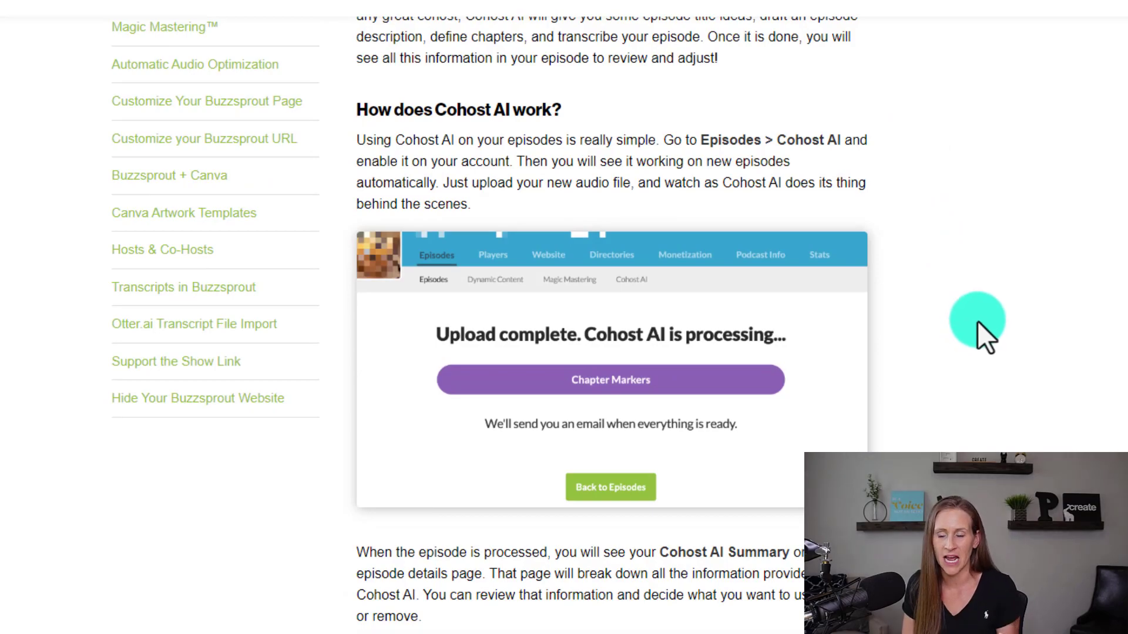
{"action": "scroll", "coordinate": [978, 320], "scroll_direction": "down", "scroll_amount": 2}
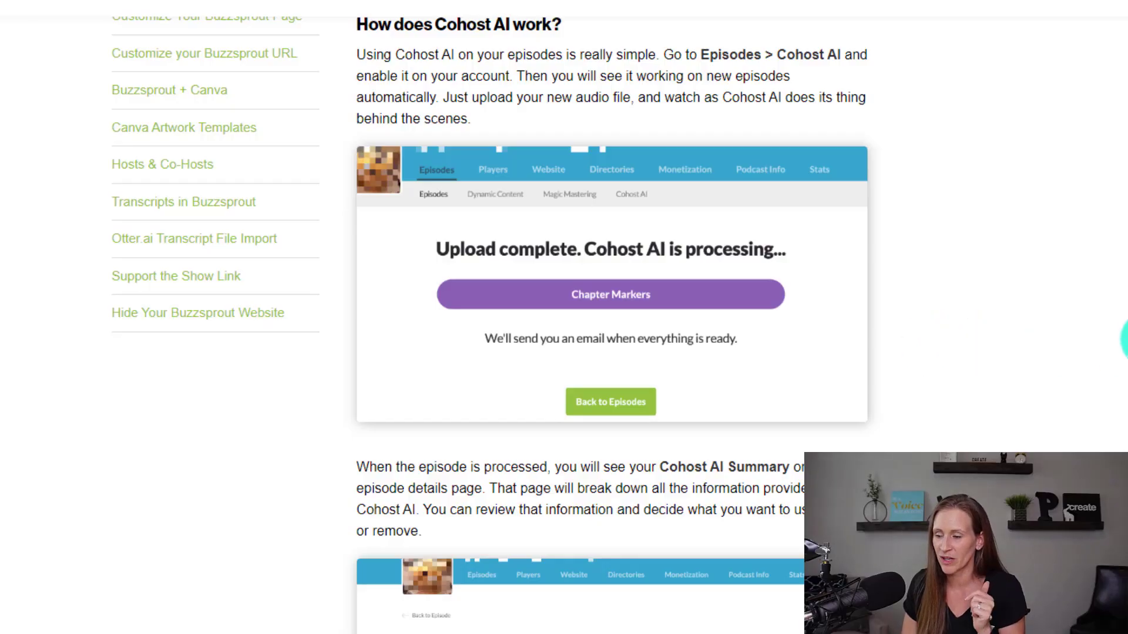
{"action": "scroll", "coordinate": [988, 407], "scroll_direction": "down", "scroll_amount": 3}
{"action": "scroll", "coordinate": [988, 408], "scroll_direction": "down", "scroll_amount": 1}
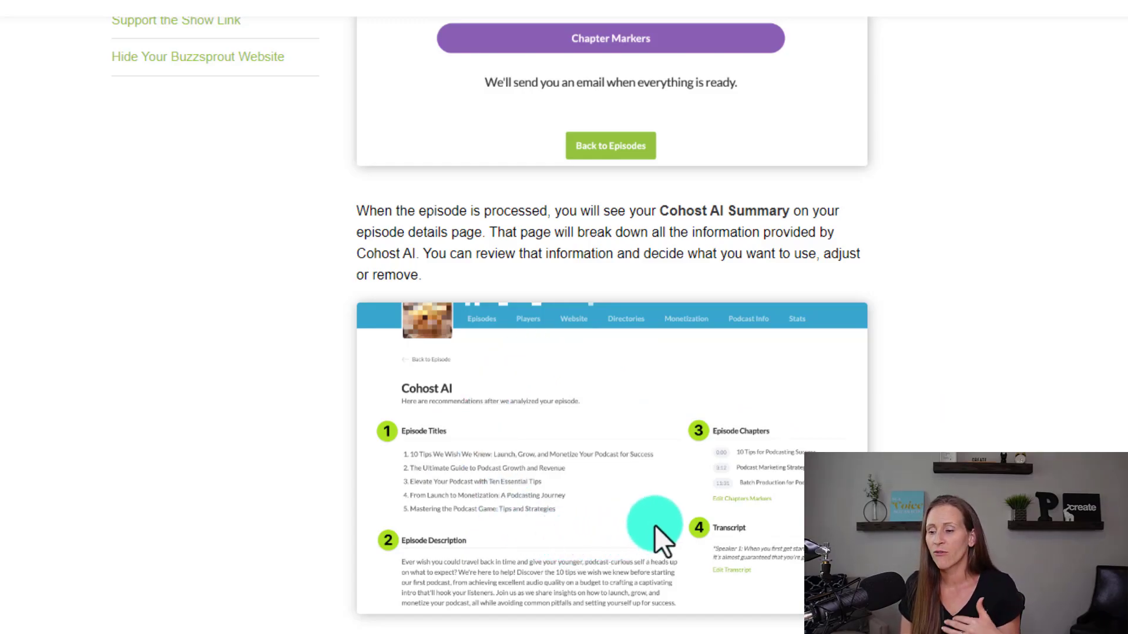
{"action": "scroll", "coordinate": [389, 304], "scroll_direction": "down", "scroll_amount": 2}
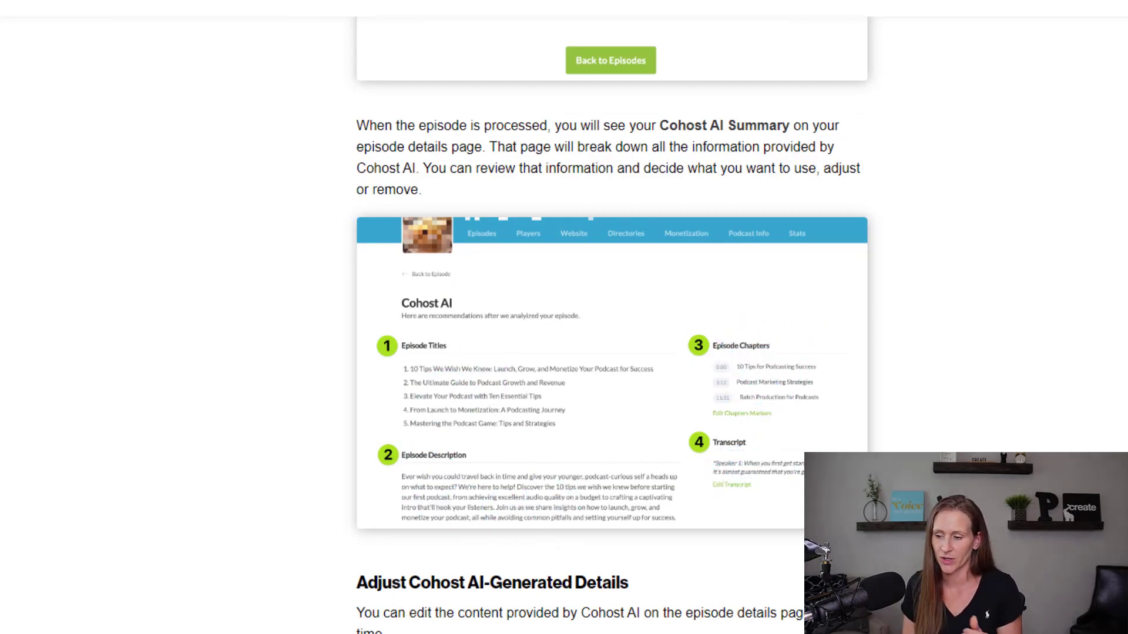
{"action": "scroll", "coordinate": [587, 411], "scroll_direction": "down", "scroll_amount": 6}
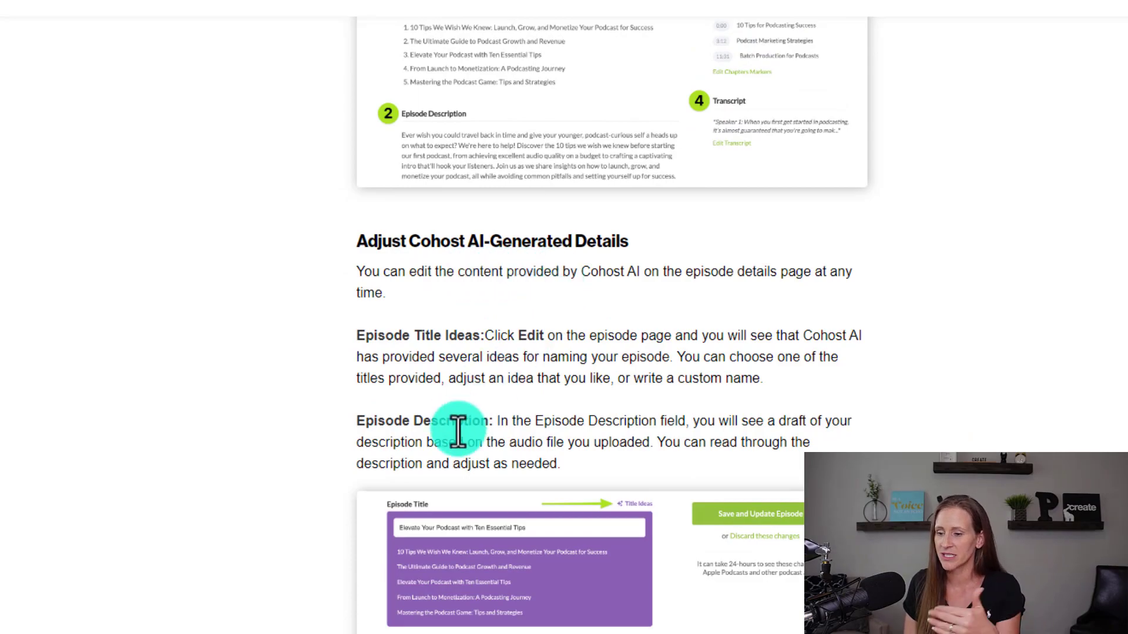
{"action": "scroll", "coordinate": [725, 517], "scroll_direction": "down", "scroll_amount": 2}
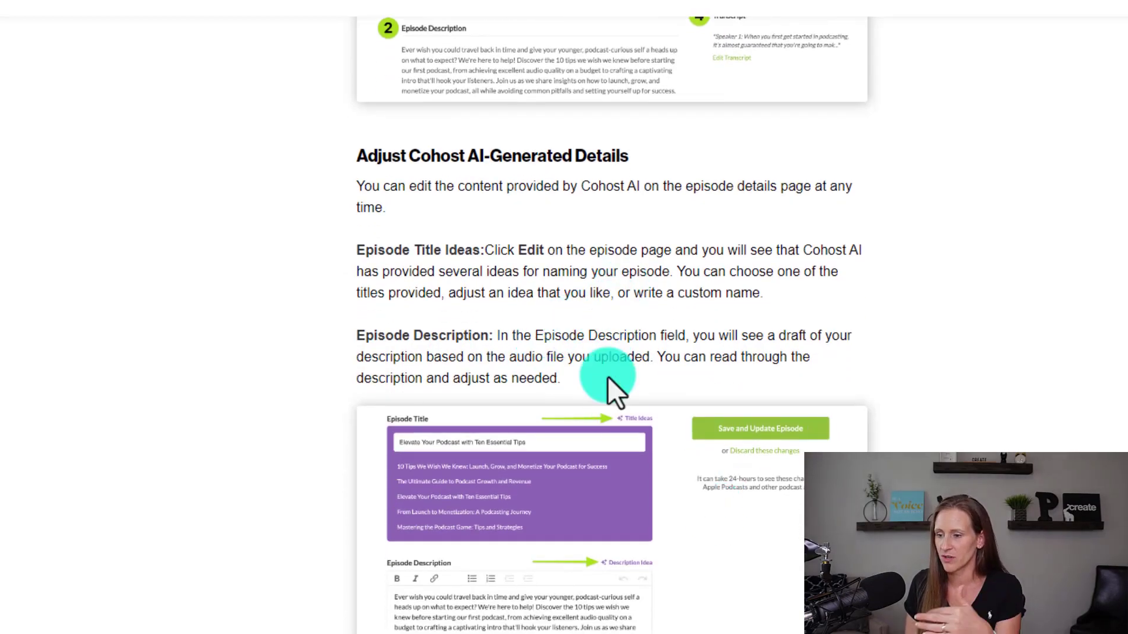
{"action": "scroll", "coordinate": [640, 423], "scroll_direction": "down", "scroll_amount": 10}
{"action": "scroll", "coordinate": [797, 452], "scroll_direction": "down", "scroll_amount": 4}
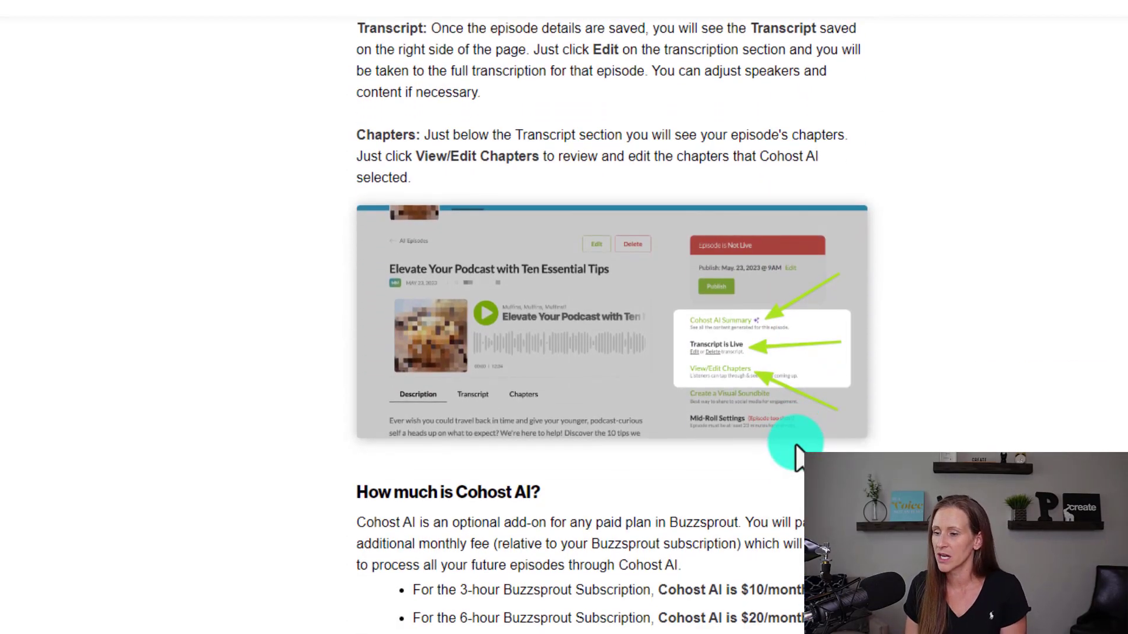
{"action": "scroll", "coordinate": [640, 418], "scroll_direction": "down", "scroll_amount": 3}
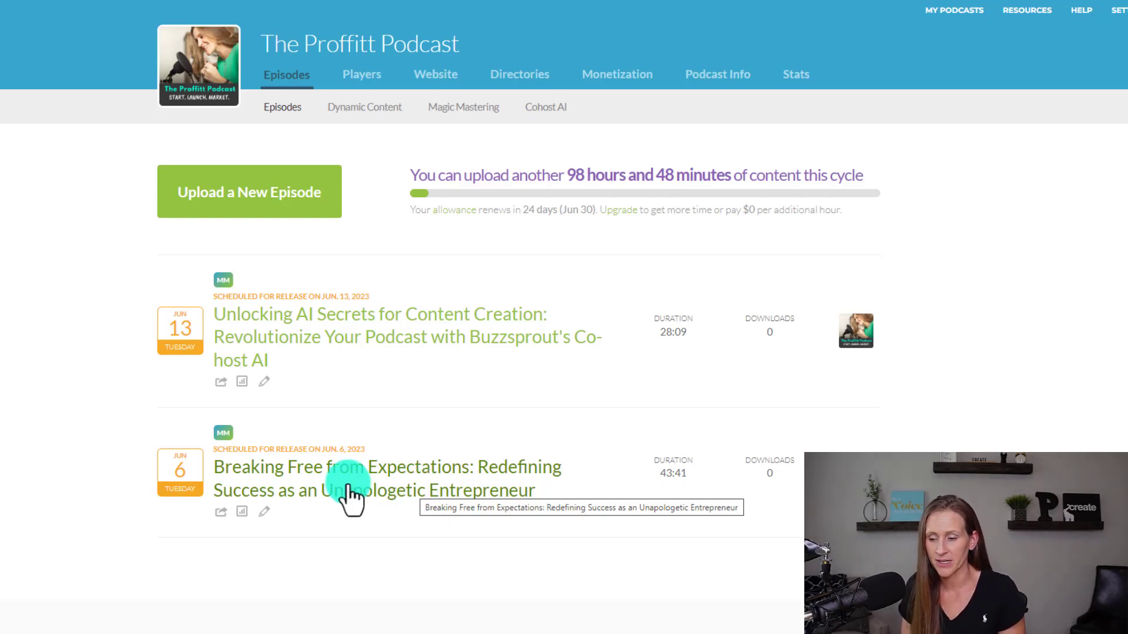
- Open the 'Breaking Free from Expectations: Redefining Success as an Unapologetic Entrepreneur' episode page
{"action": "left_click", "coordinate": [380, 481]}
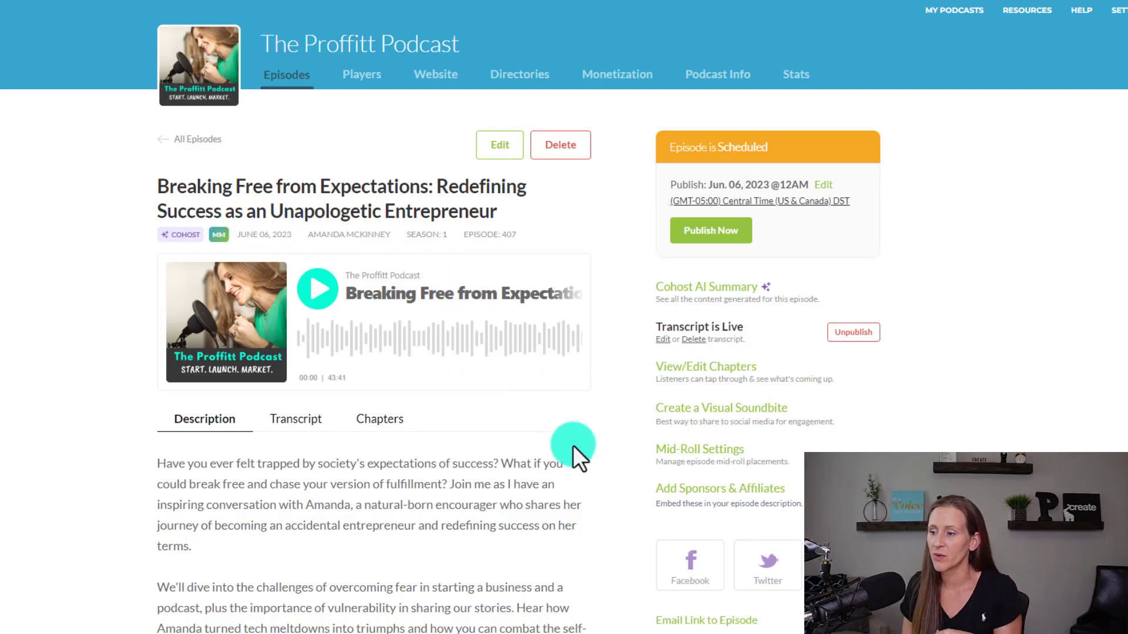
- Open the Cohost AI Summary for 'Breaking Free from Expectations' from the episode sidebar
{"action": "scroll", "coordinate": [573, 446], "scroll_direction": "down", "scroll_amount": 1}
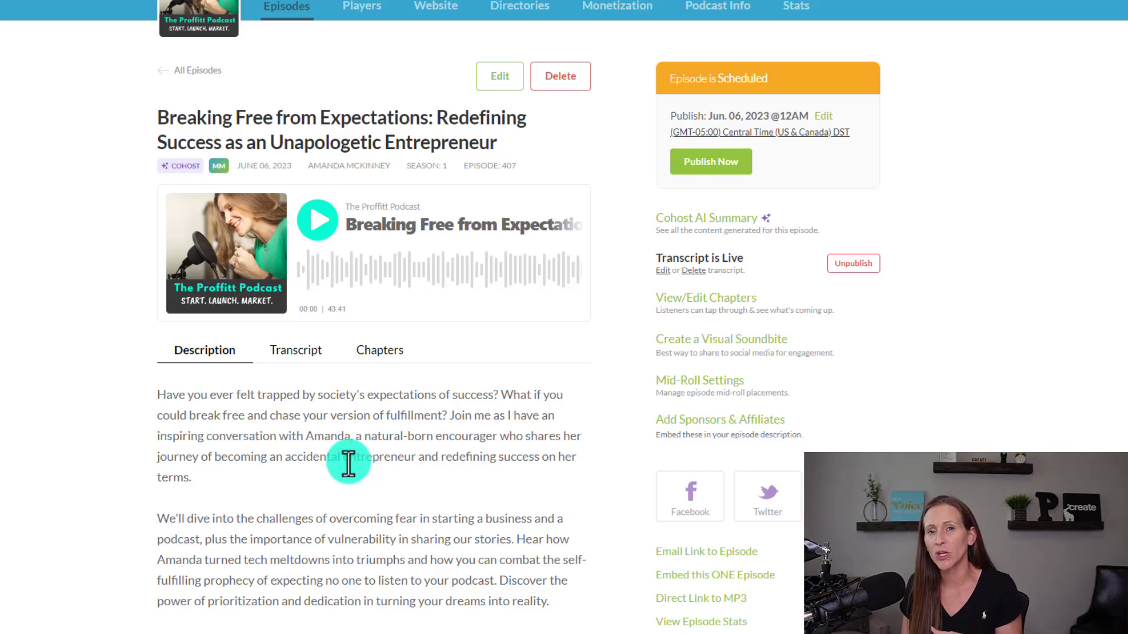
{"action": "left_click", "coordinate": [690, 219]}
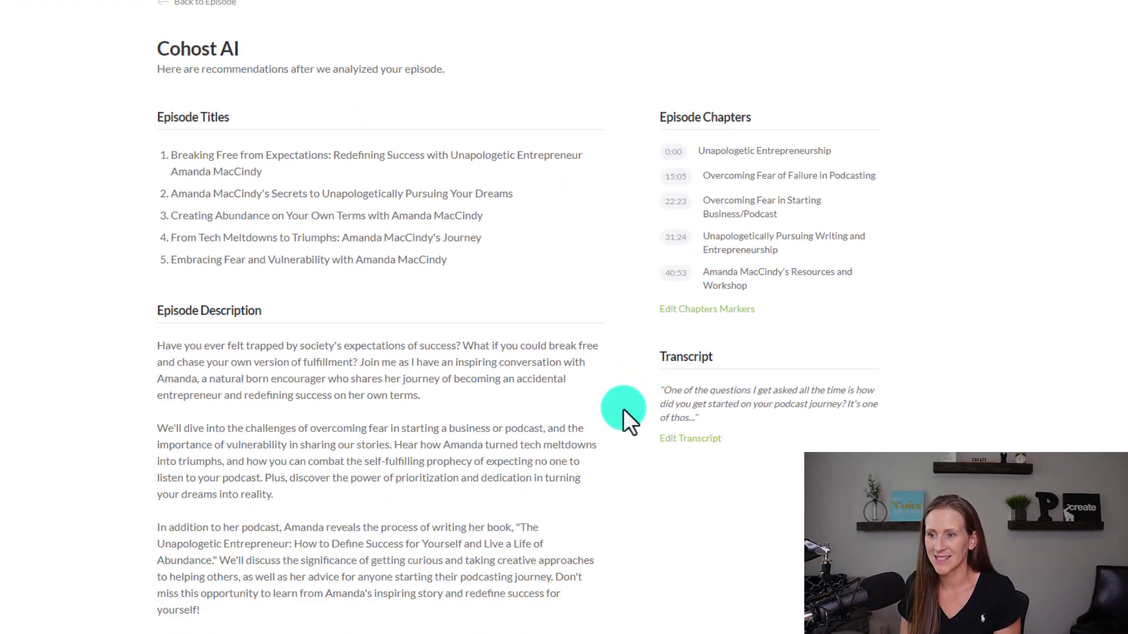
{"action": "scroll", "coordinate": [676, 515], "scroll_direction": "down", "scroll_amount": 1}
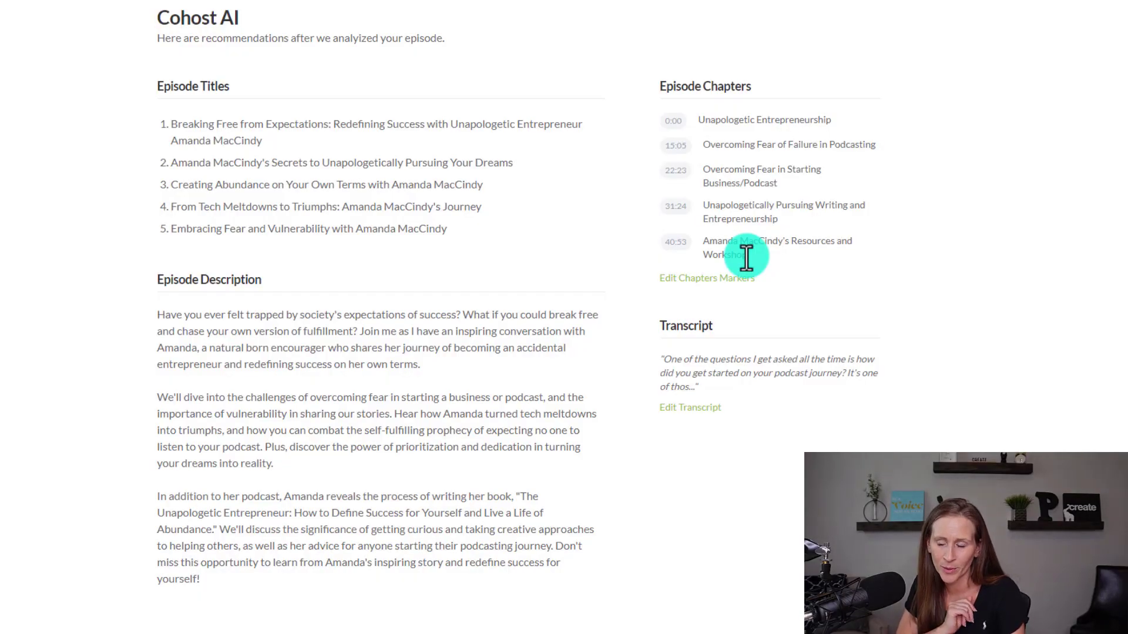
- Review the episode transcript in Edit Transcript, briefly selecting the opening speaker label
{"action": "left_click", "coordinate": [698, 409]}
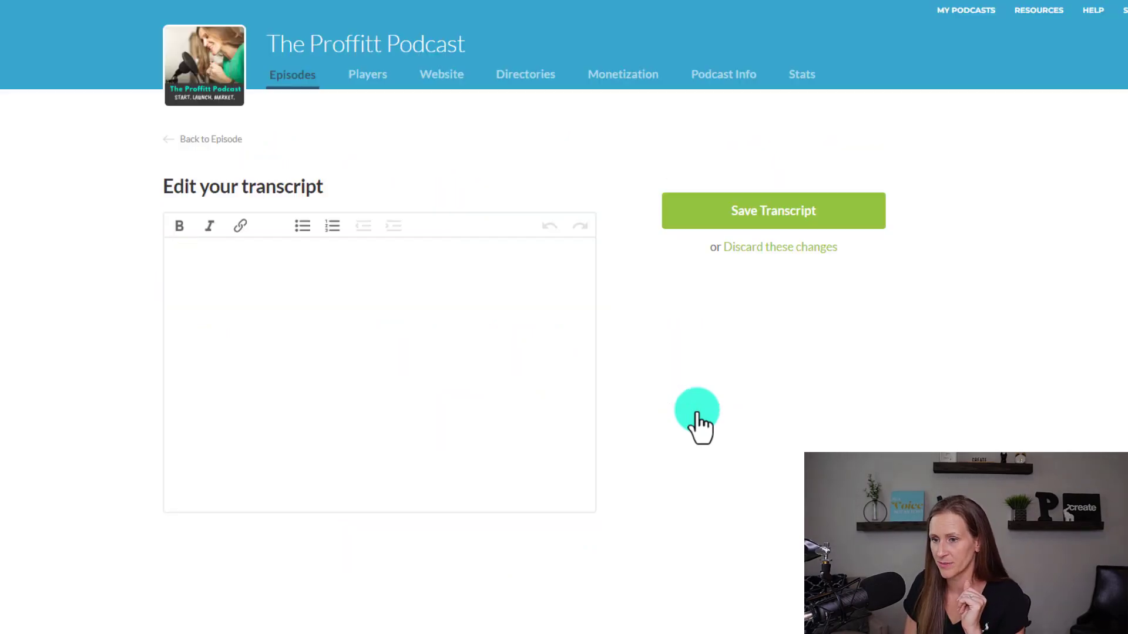
{"action": "left_click_drag", "start_coordinate": [246, 256], "coordinate": [160, 253]}
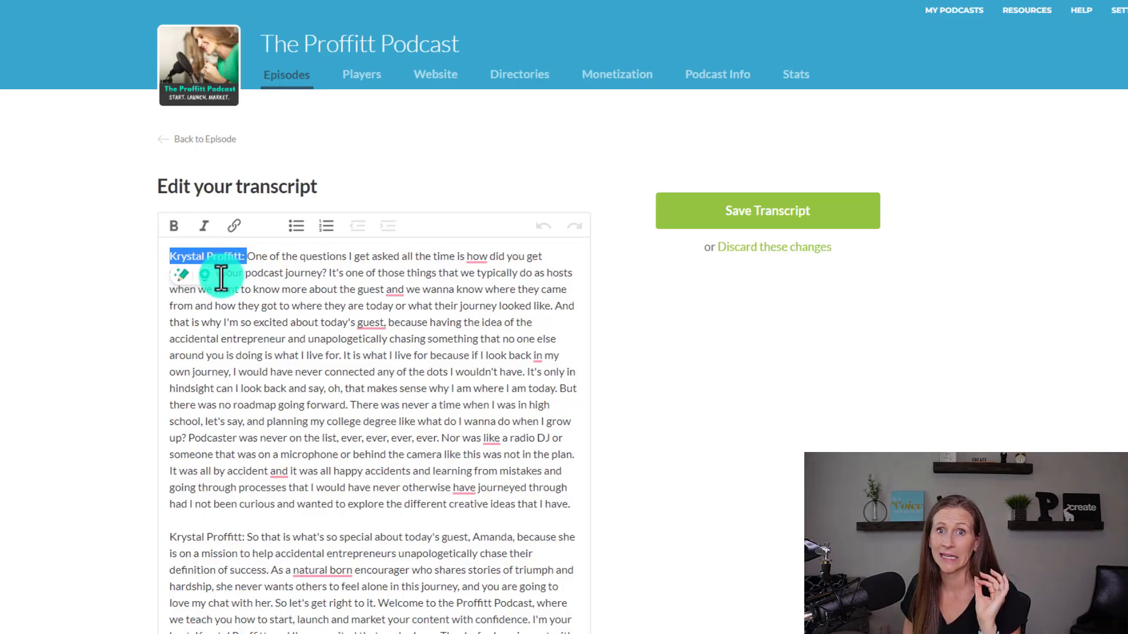
{"action": "left_click", "coordinate": [201, 301]}
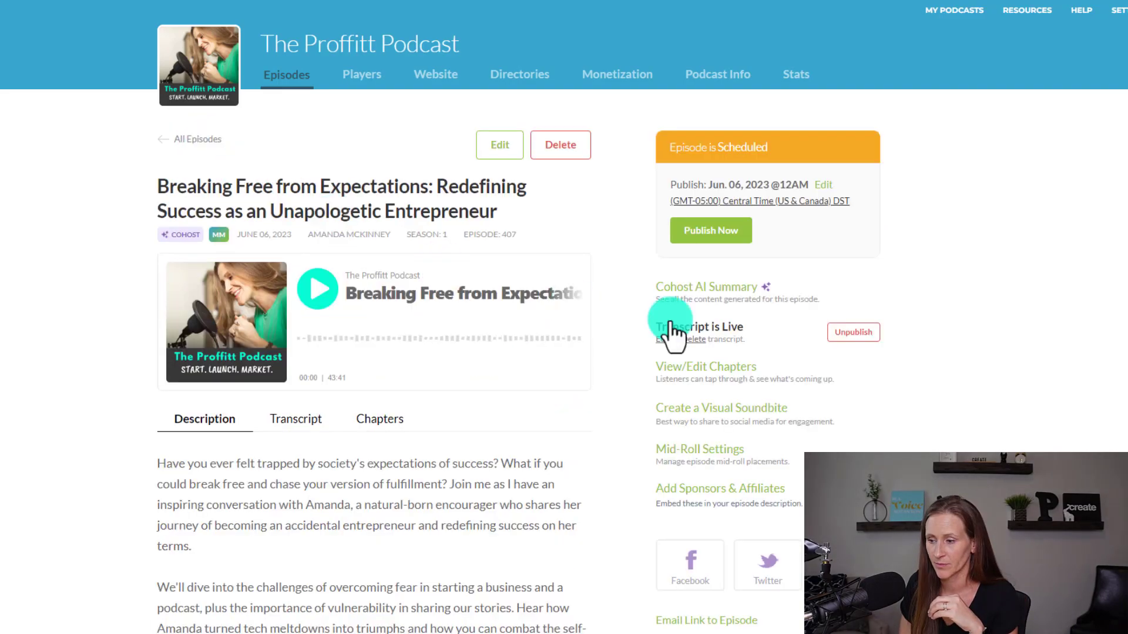
{"action": "scroll", "coordinate": [972, 359], "scroll_direction": "down", "scroll_amount": 1}
- Review the episode's published transcript and then its chapter list
{"action": "left_click", "coordinate": [457, 447]}
{"action": "scroll", "coordinate": [457, 446], "scroll_direction": "down", "scroll_amount": 3}
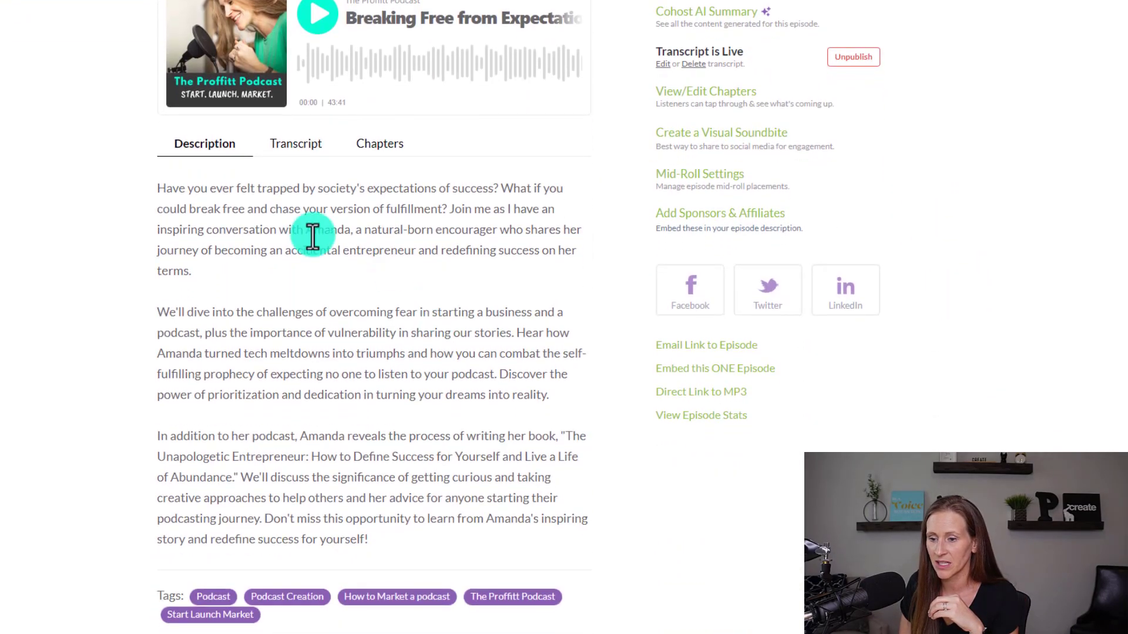
{"action": "left_click", "coordinate": [293, 151]}
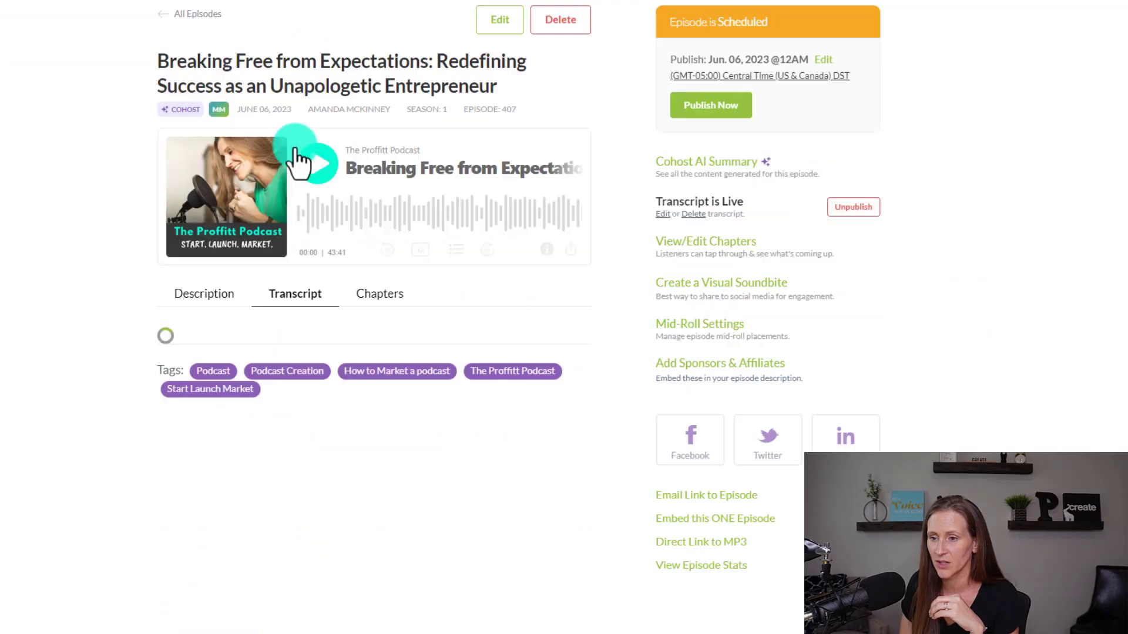
{"action": "scroll", "coordinate": [379, 324], "scroll_direction": "down", "scroll_amount": 2}
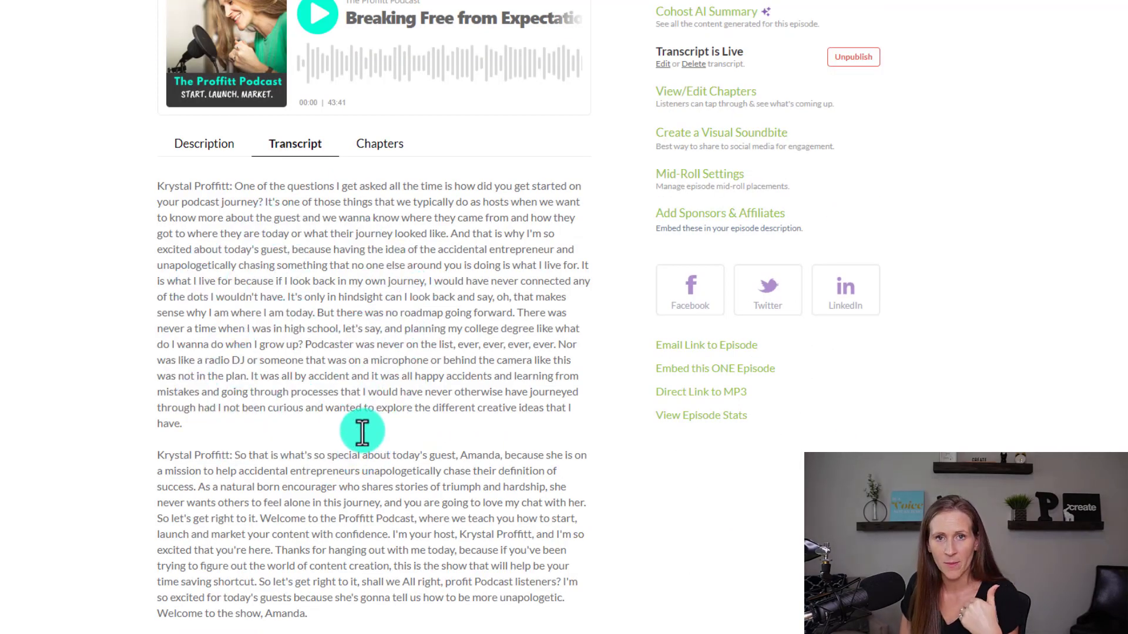
{"action": "left_click", "coordinate": [379, 146]}
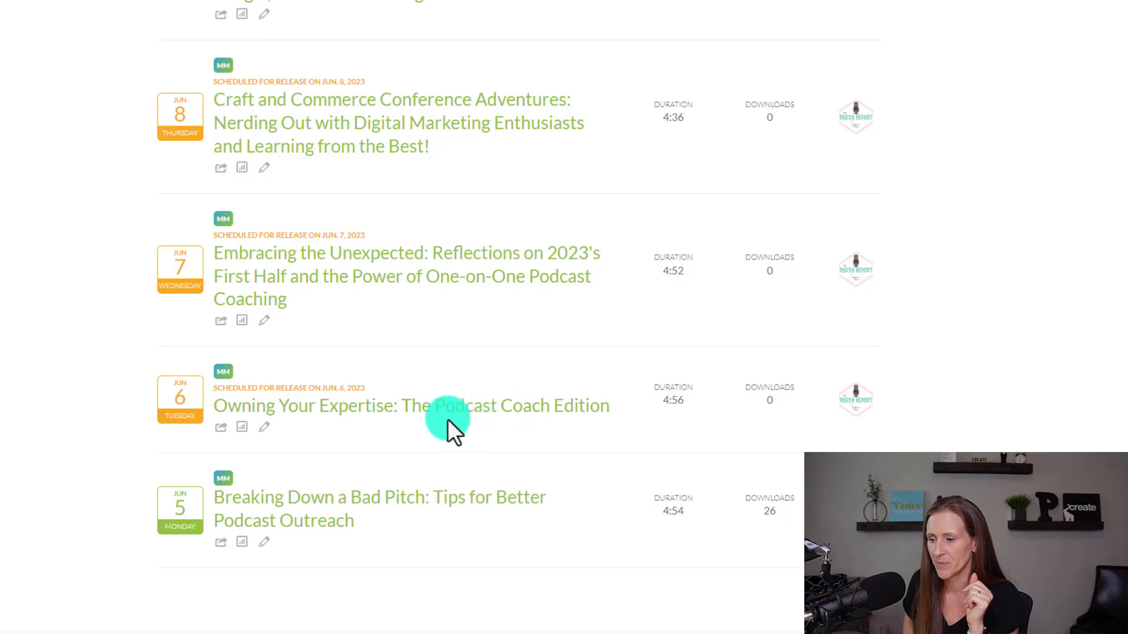
- Open the 'Breaking Down a Bad Pitch: Tips for Better Podcast Outreach' episode page
{"action": "left_click", "coordinate": [323, 521]}
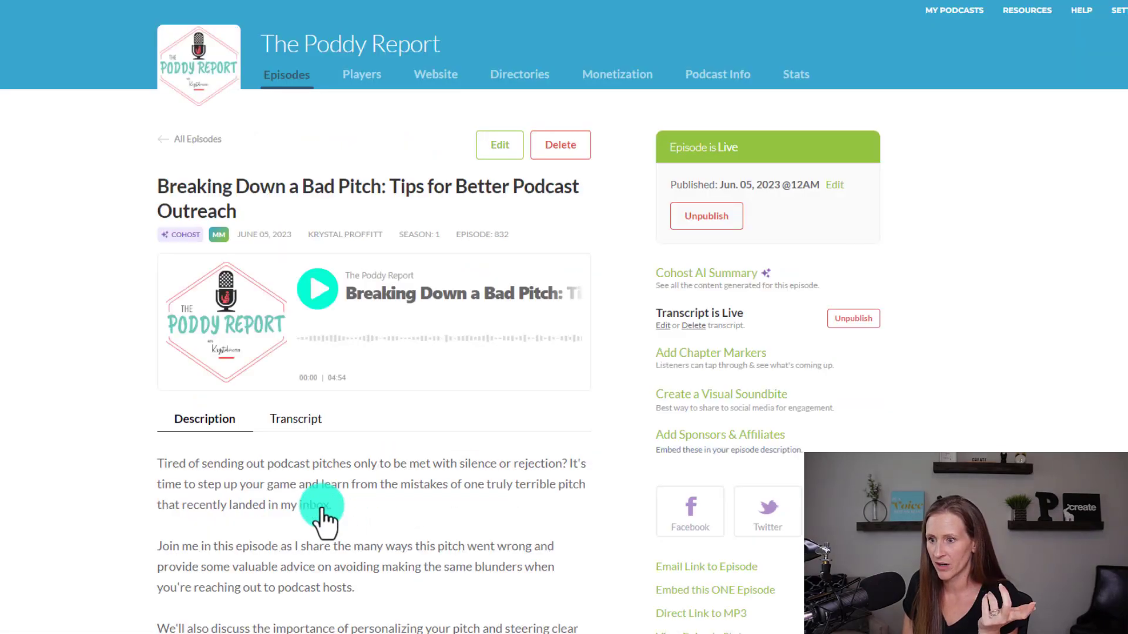
{"action": "scroll", "coordinate": [484, 495], "scroll_direction": "down", "scroll_amount": 1}
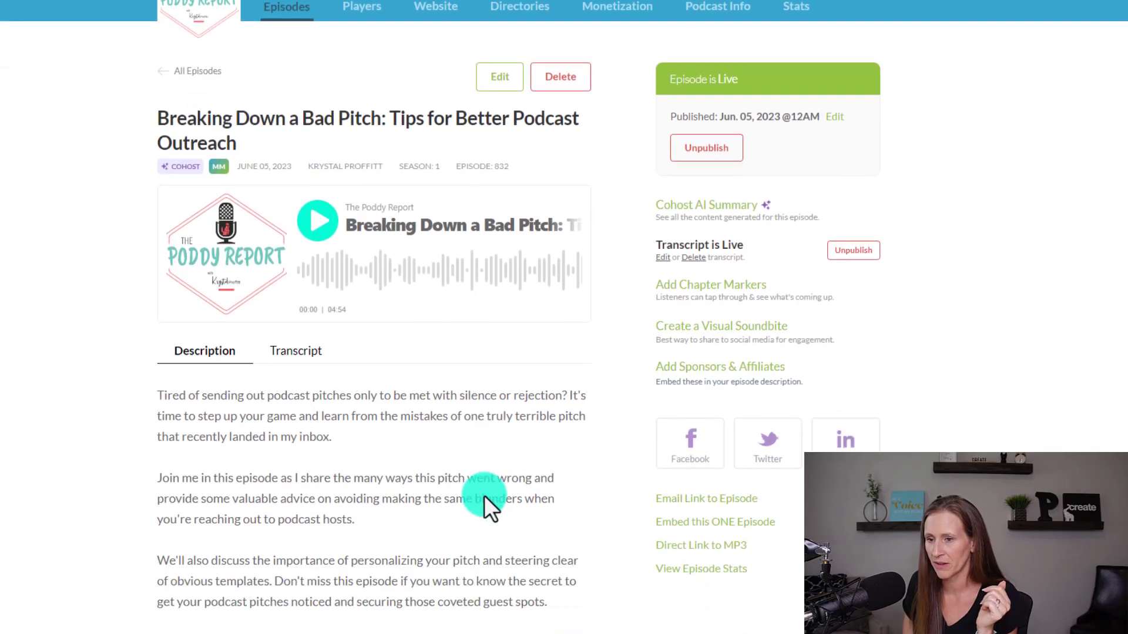
{"action": "scroll", "coordinate": [484, 499], "scroll_direction": "down", "scroll_amount": 1}
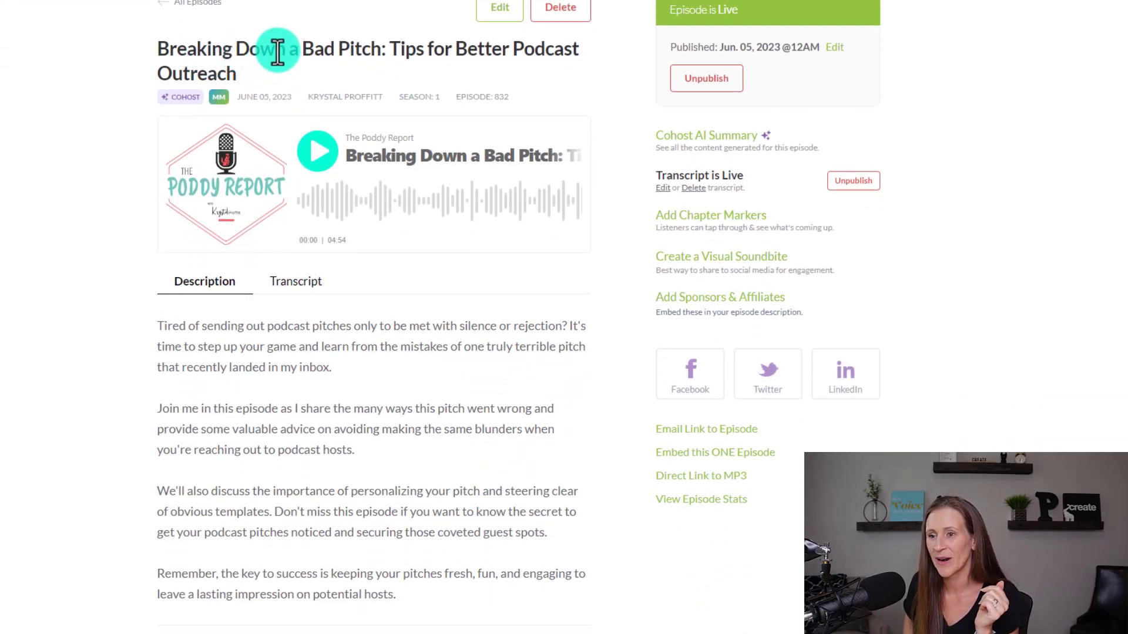